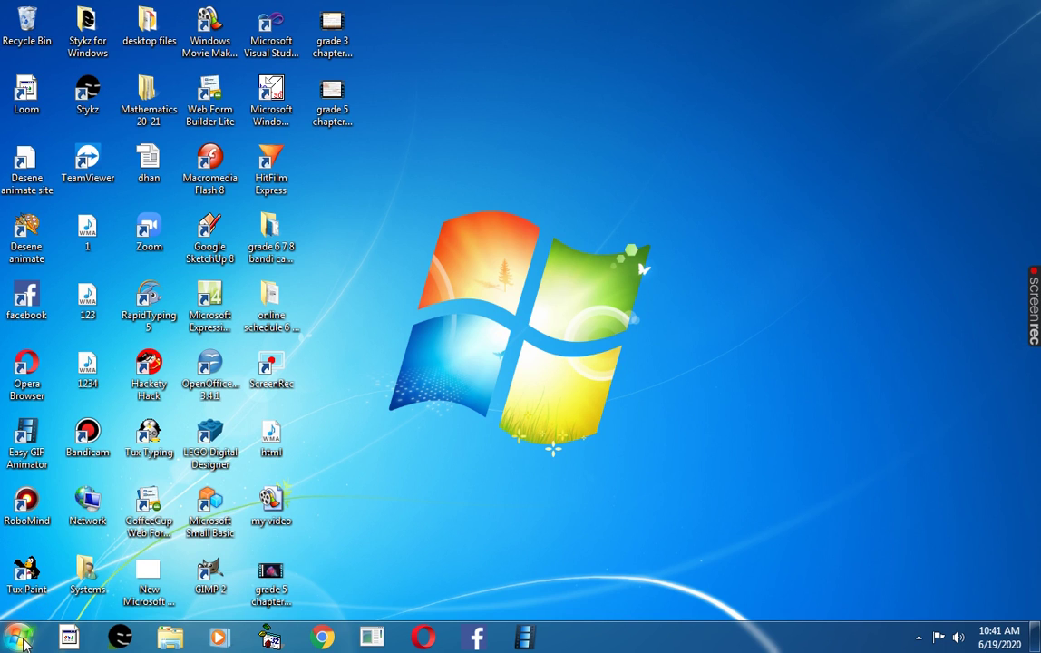
# - Launch Paint from the Windows Start menu
pyautogui.click(20, 638)
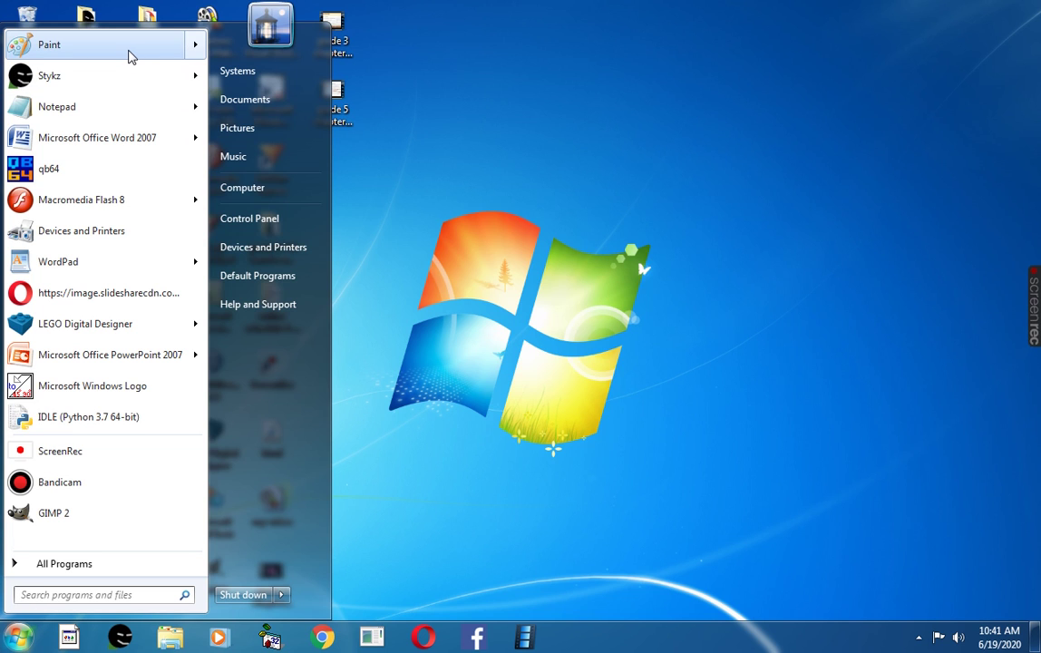
pyautogui.click(130, 57)
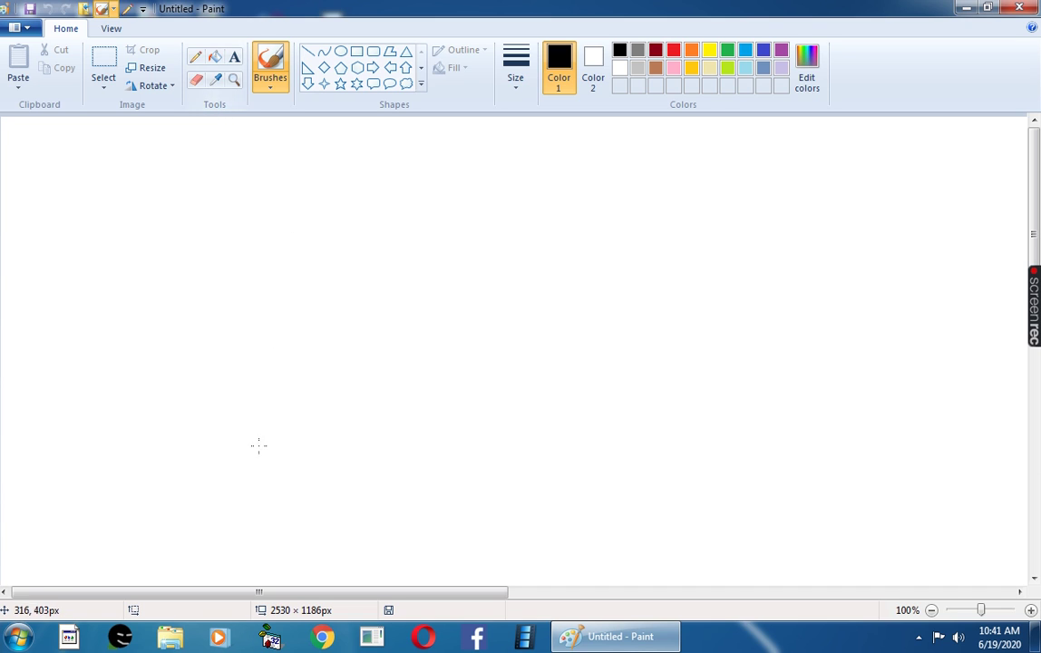
# - Click once on the blank Untitled canvas after Paint finishes loading
pyautogui.click(282, 292)
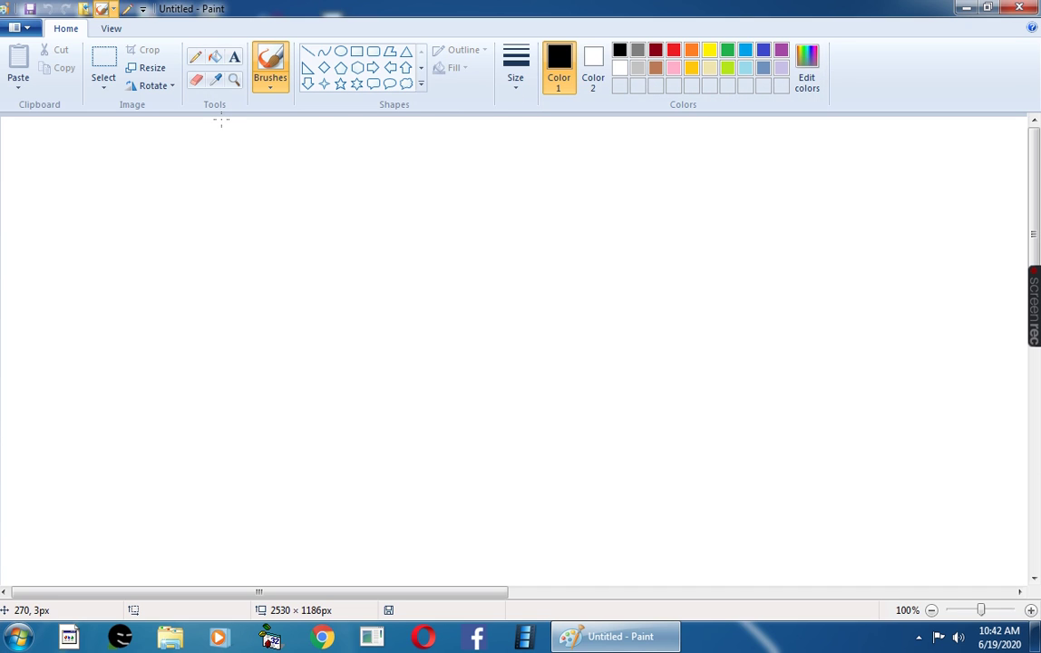
# - With the Pencil, draw a flower head with petals and centre, a curved stem and a leaf
pyautogui.click(196, 58)
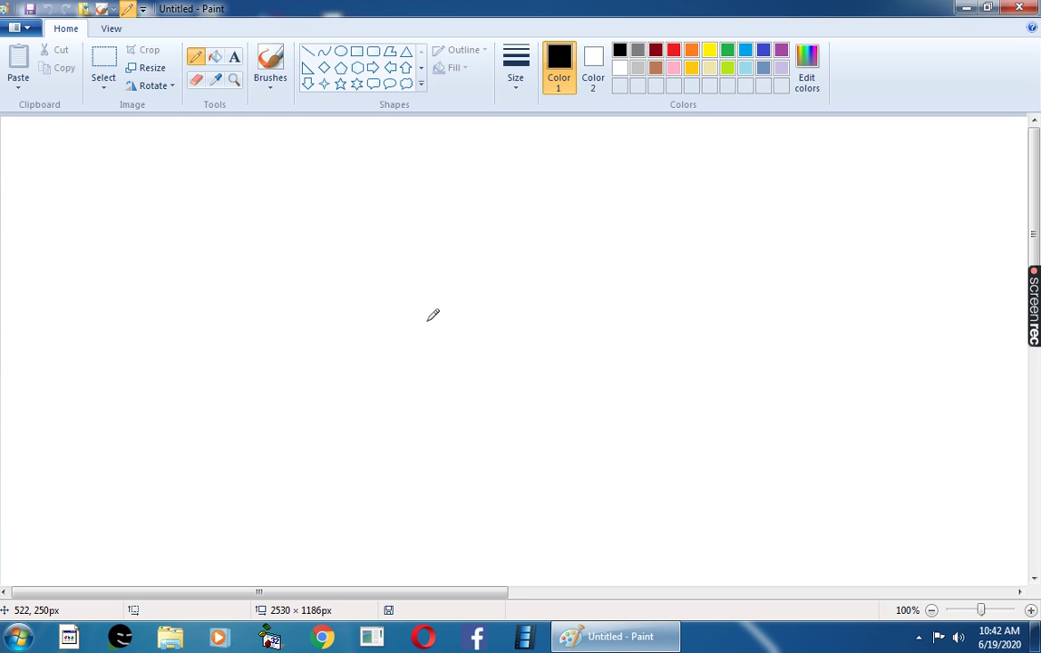
pyautogui.moveTo(427, 319)
pyautogui.mouseDown()
pyautogui.moveTo(437, 274)
pyautogui.moveTo(468, 298)
pyautogui.moveTo(465, 319)
pyautogui.moveTo(428, 325)
pyautogui.moveTo(390, 286)
pyautogui.moveTo(404, 261)
pyautogui.moveTo(433, 255)
pyautogui.moveTo(445, 277)
pyautogui.moveTo(445, 264)
pyautogui.moveTo(473, 278)
pyautogui.moveTo(467, 299)
pyautogui.moveTo(501, 287)
pyautogui.moveTo(497, 306)
pyautogui.moveTo(468, 308)
pyautogui.moveTo(488, 322)
pyautogui.moveTo(457, 354)
pyautogui.moveTo(443, 324)
pyautogui.moveTo(420, 360)
pyautogui.moveTo(405, 339)
pyautogui.mouseUp()
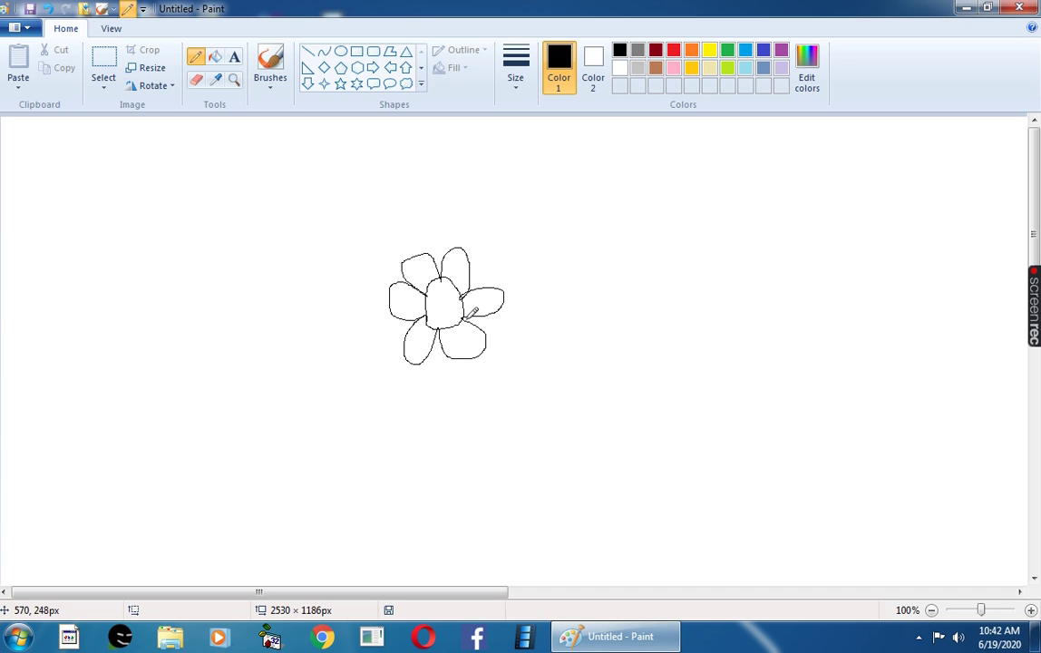
pyautogui.moveTo(465, 318)
pyautogui.mouseDown()
pyautogui.moveTo(491, 324)
pyautogui.moveTo(519, 386)
pyautogui.moveTo(505, 487)
pyautogui.mouseUp()
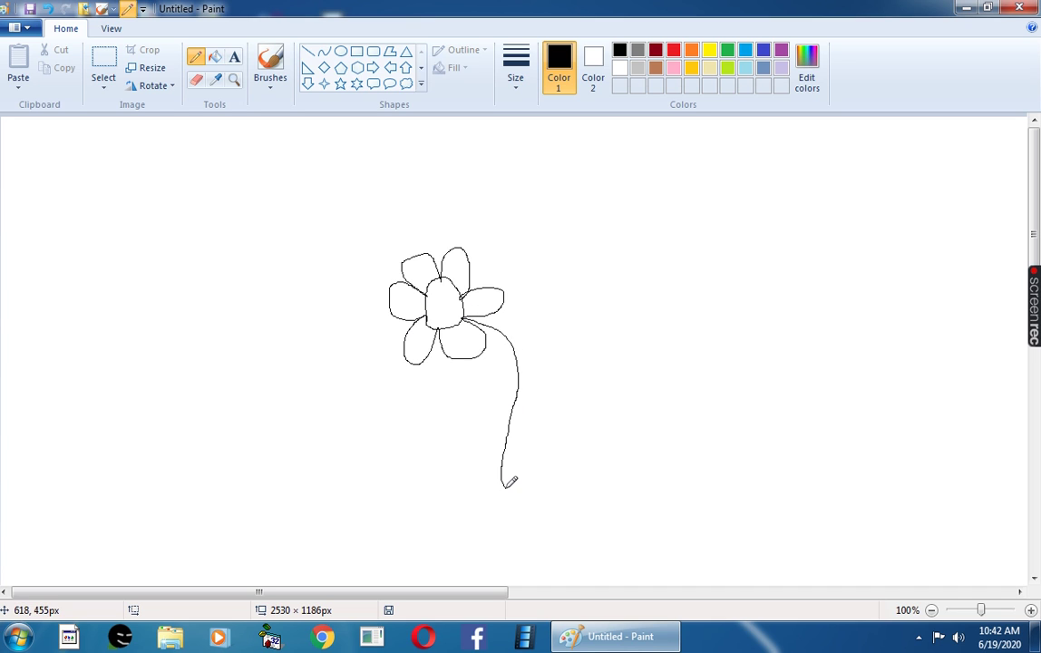
pyautogui.moveTo(514, 399)
pyautogui.mouseDown()
pyautogui.moveTo(570, 361)
pyautogui.moveTo(558, 391)
pyautogui.moveTo(508, 431)
pyautogui.moveTo(563, 383)
pyautogui.mouseUp()
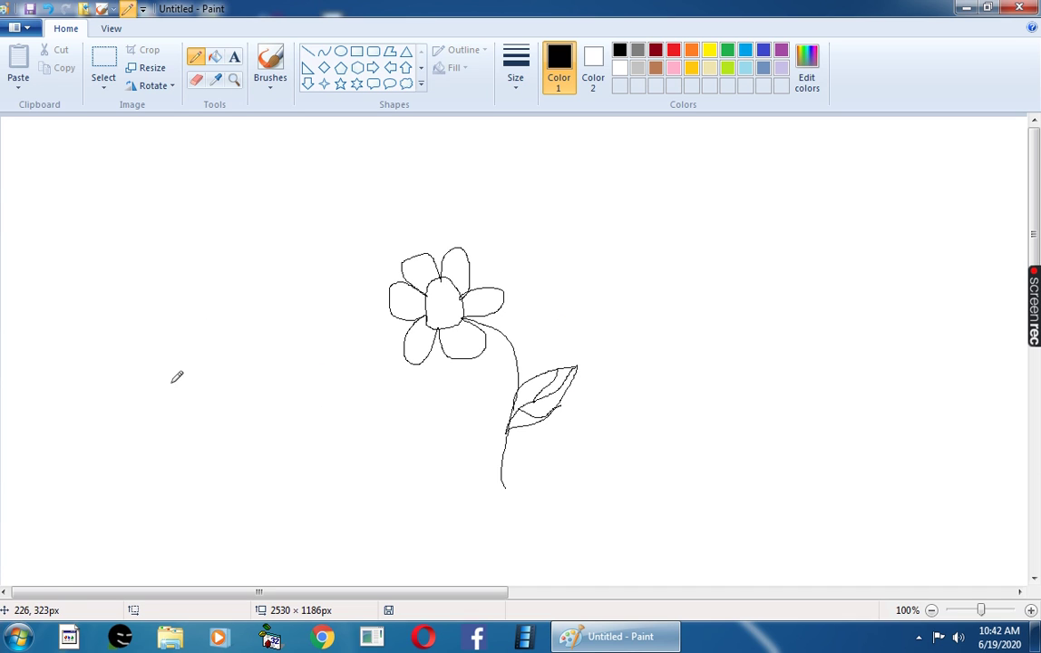
# - Pencil a ball with a curved seam left of the flower and a triangle on the right
pyautogui.moveTo(170, 413)
pyautogui.mouseDown()
pyautogui.moveTo(235, 428)
pyautogui.moveTo(175, 389)
pyautogui.moveTo(194, 429)
pyautogui.mouseUp()
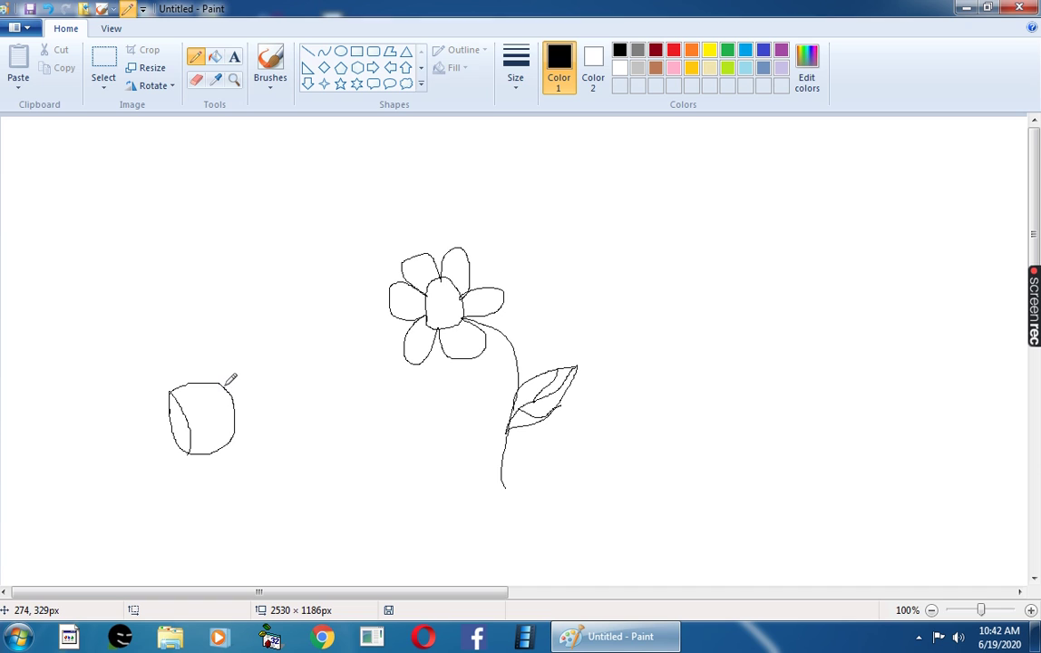
pyautogui.moveTo(220, 408); pyautogui.dragTo(232, 441)
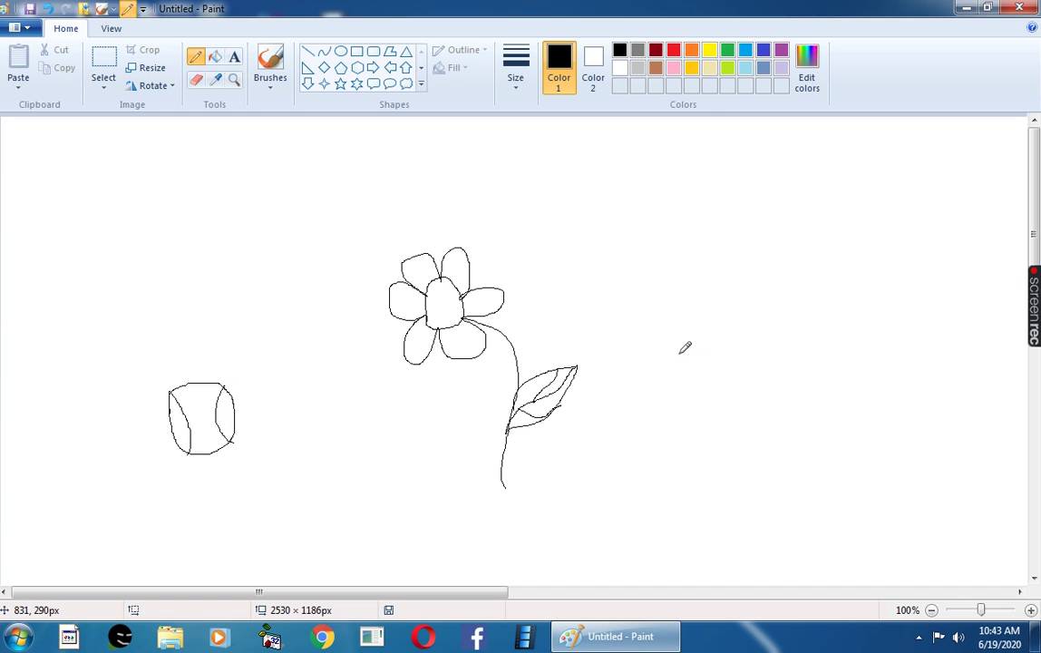
pyautogui.moveTo(679, 354)
pyautogui.mouseDown()
pyautogui.moveTo(761, 334)
pyautogui.moveTo(683, 350)
pyautogui.mouseUp()
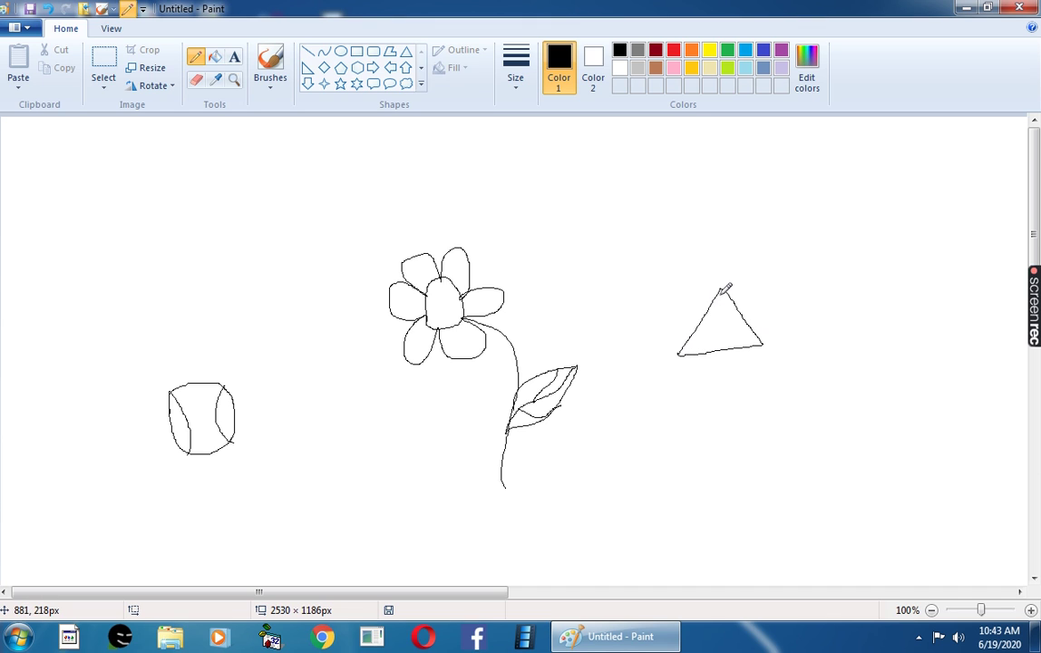
# - Extend the triangle into a house with side roof, walls, vertical divider and door
pyautogui.moveTo(721, 287)
pyautogui.mouseDown()
pyautogui.moveTo(833, 277)
pyautogui.moveTo(756, 344)
pyautogui.mouseUp()
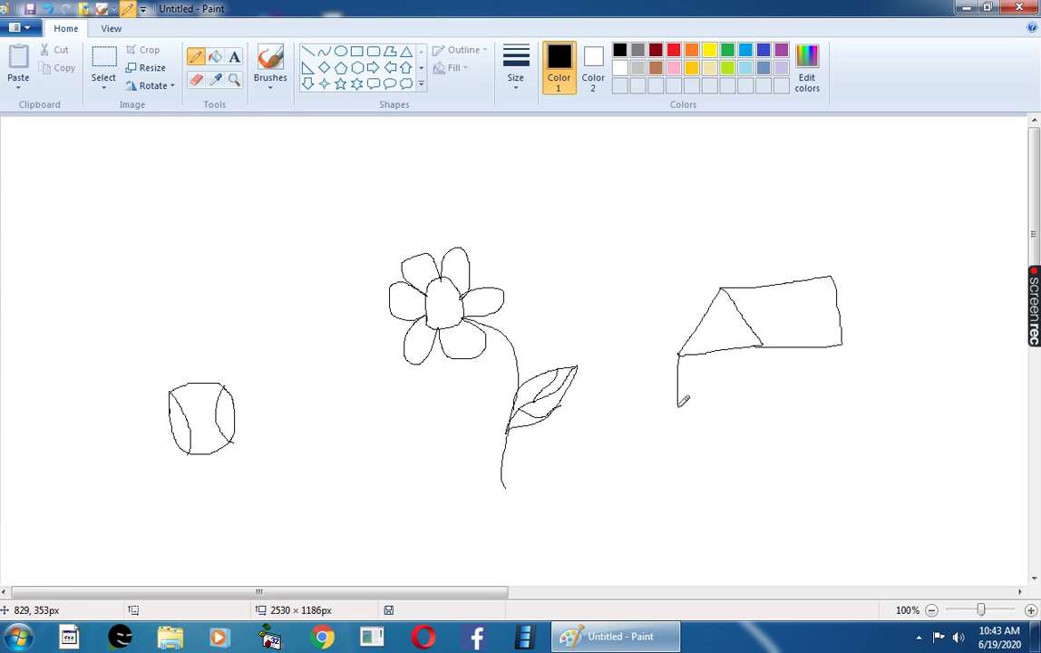
pyautogui.moveTo(684, 401)
pyautogui.mouseDown()
pyautogui.moveTo(678, 442)
pyautogui.moveTo(842, 436)
pyautogui.moveTo(850, 343)
pyautogui.mouseUp()
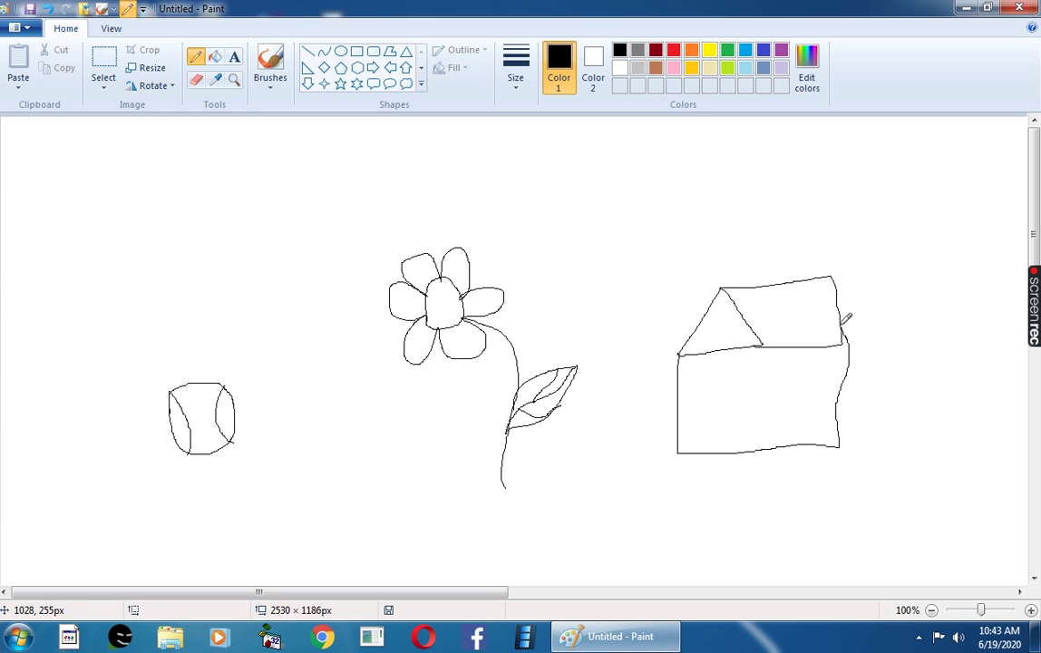
pyautogui.moveTo(762, 346); pyautogui.dragTo(766, 448)
pyautogui.moveTo(701, 451)
pyautogui.mouseDown()
pyautogui.moveTo(698, 402)
pyautogui.moveTo(736, 396)
pyautogui.moveTo(740, 445)
pyautogui.mouseUp()
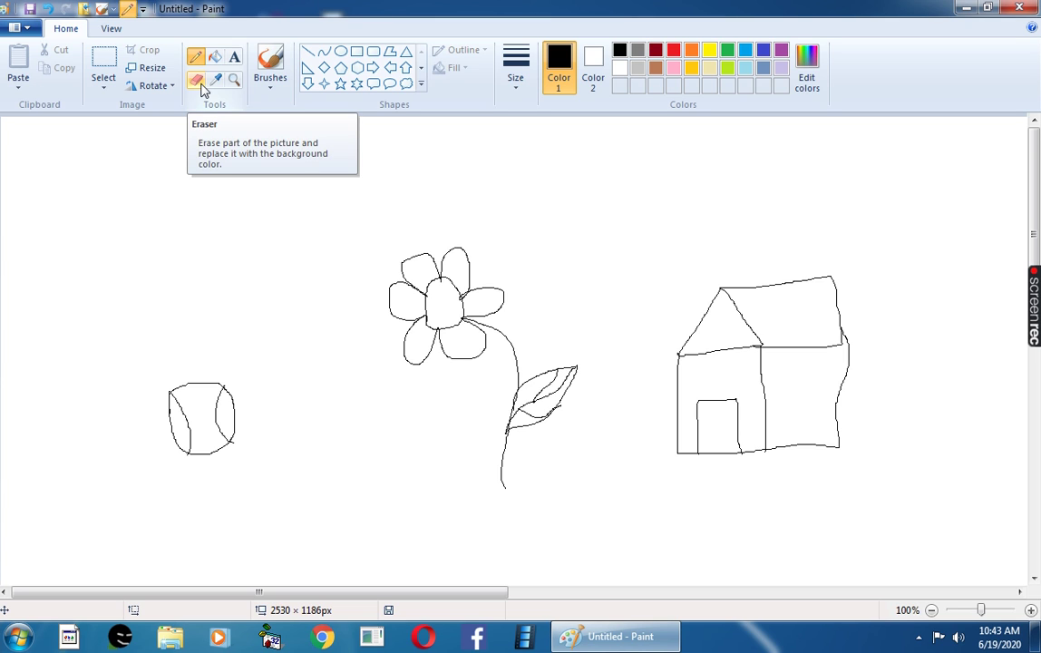
# - Rub out the house's door lines with the Eraser
pyautogui.click(202, 85)
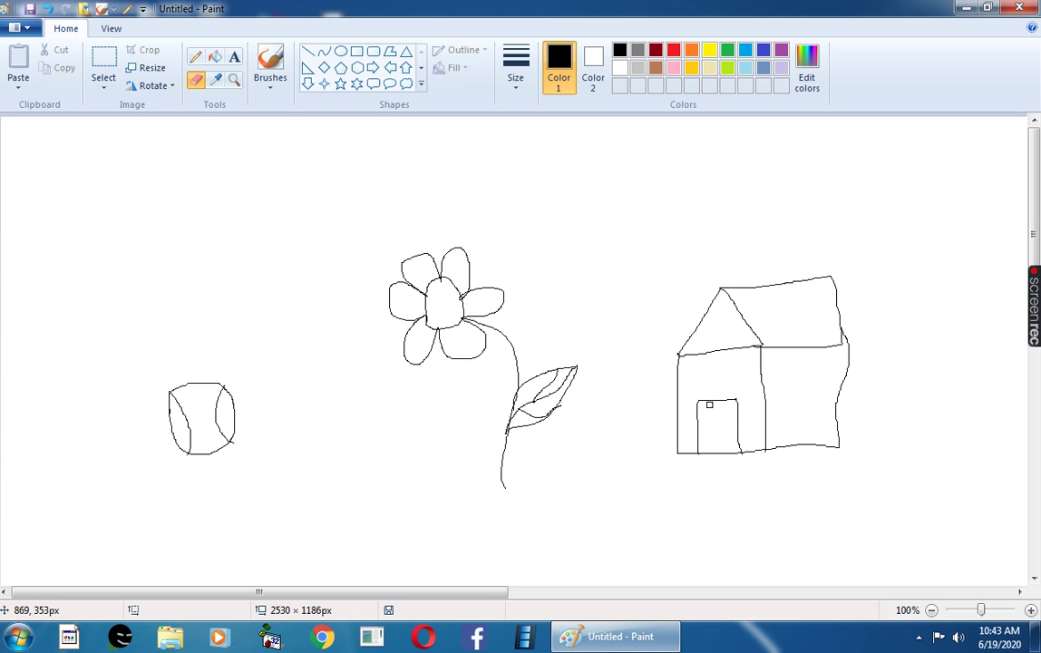
pyautogui.moveTo(709, 405)
pyautogui.mouseDown()
pyautogui.moveTo(723, 399)
pyautogui.moveTo(740, 418)
pyautogui.moveTo(740, 440)
pyautogui.mouseUp()
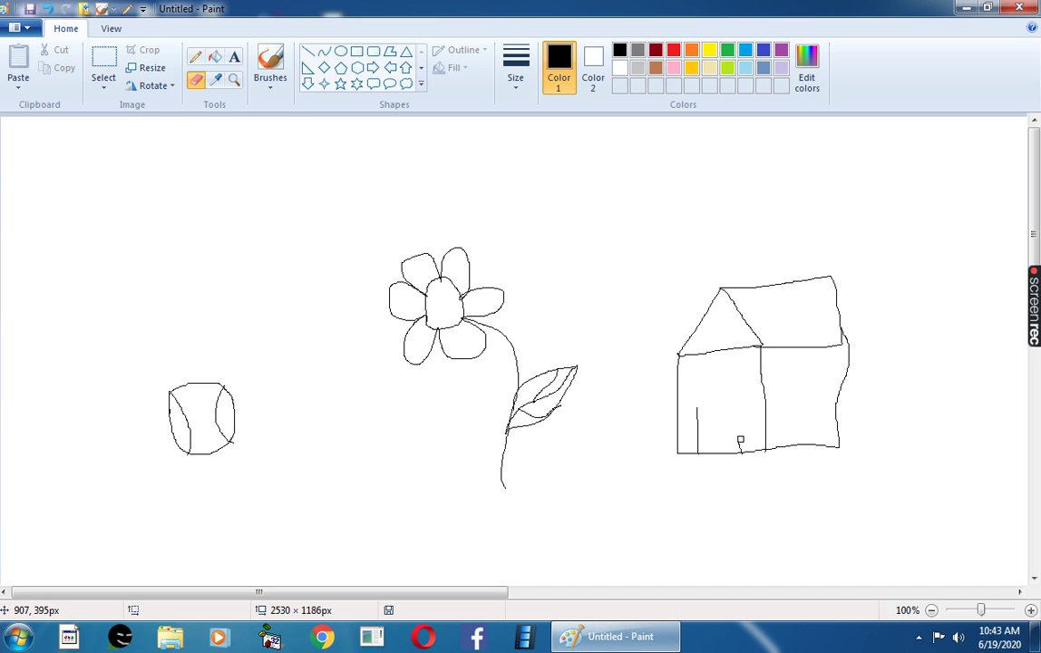
pyautogui.moveTo(694, 404); pyautogui.dragTo(698, 440)
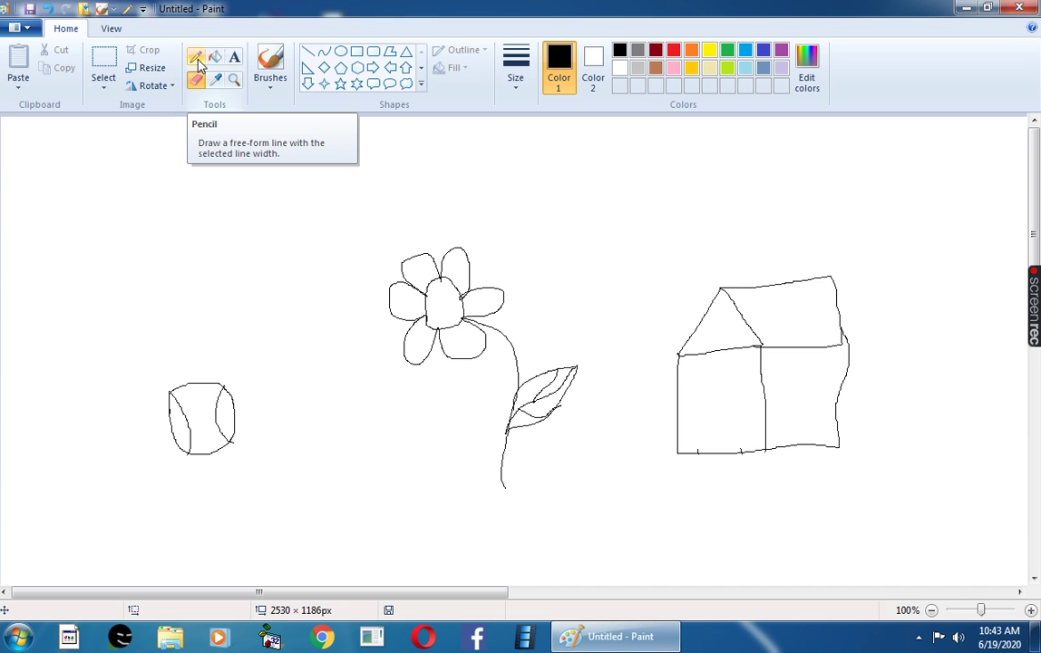
# - Pencil a new, partly open door at the bottom of the house front
pyautogui.click(198, 60)
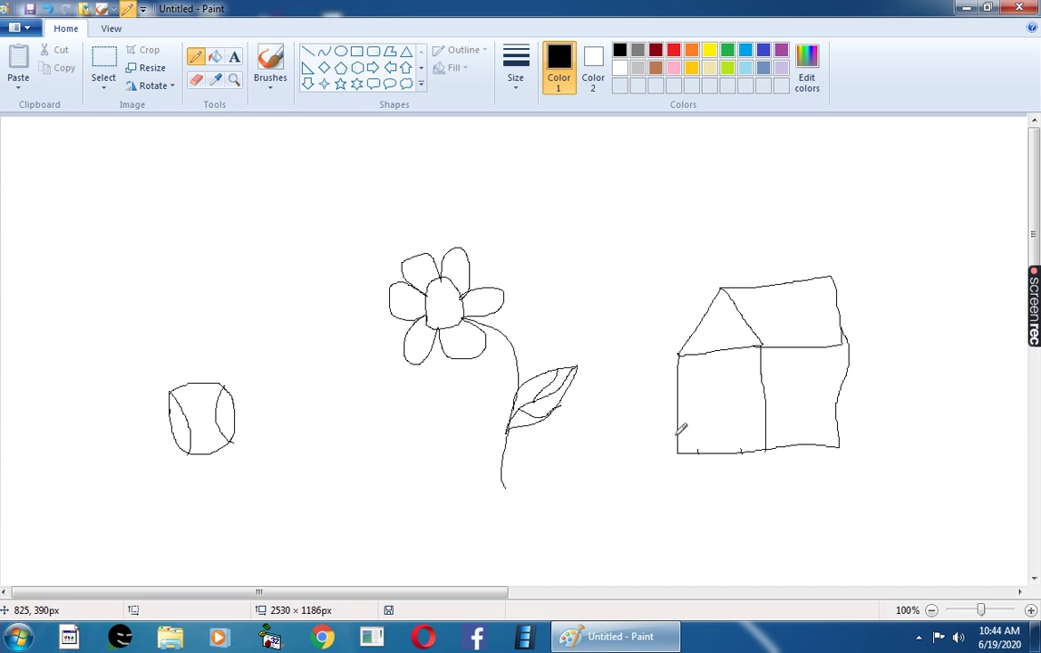
pyautogui.moveTo(698, 451)
pyautogui.mouseDown()
pyautogui.moveTo(699, 411)
pyautogui.moveTo(741, 447)
pyautogui.mouseUp()
pyautogui.moveTo(724, 419)
pyautogui.mouseDown()
pyautogui.moveTo(719, 446)
pyautogui.moveTo(739, 449)
pyautogui.mouseUp()
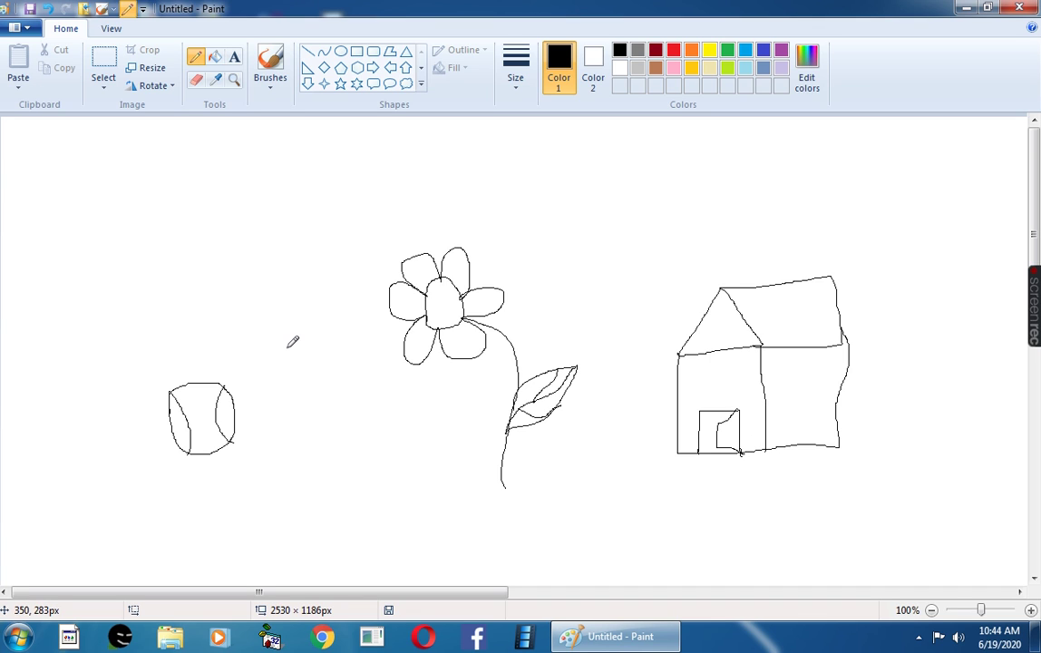
# - Pencil seven V-shaped birds across the sky, above the ball and beside the stem
pyautogui.moveTo(172, 210)
pyautogui.mouseDown()
pyautogui.moveTo(199, 264)
pyautogui.moveTo(241, 211)
pyautogui.mouseUp()
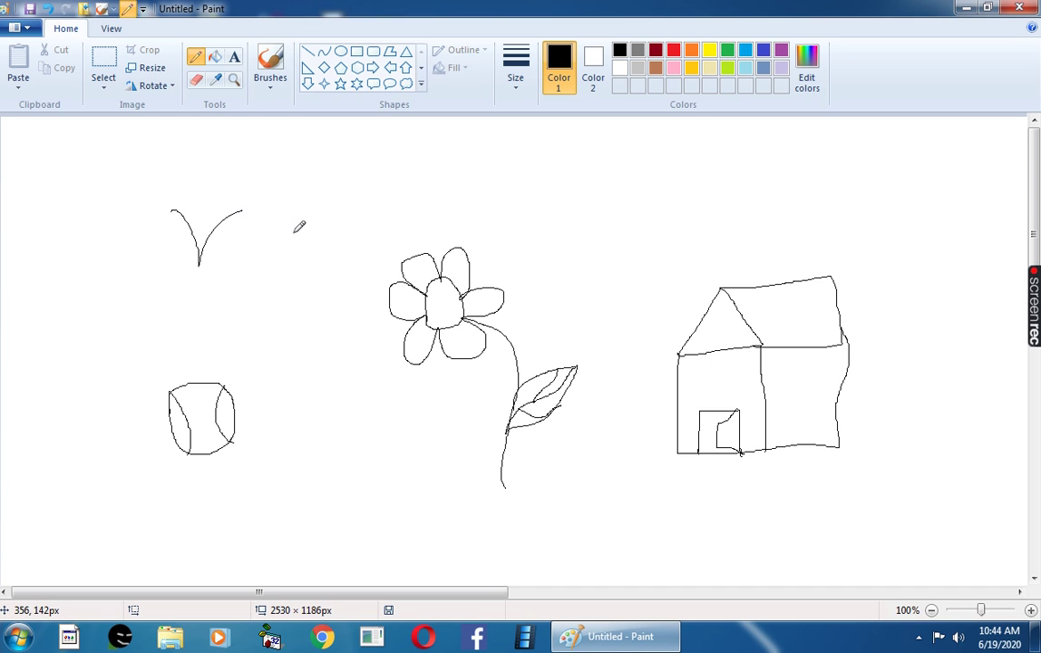
pyautogui.moveTo(320, 209); pyautogui.dragTo(410, 199)
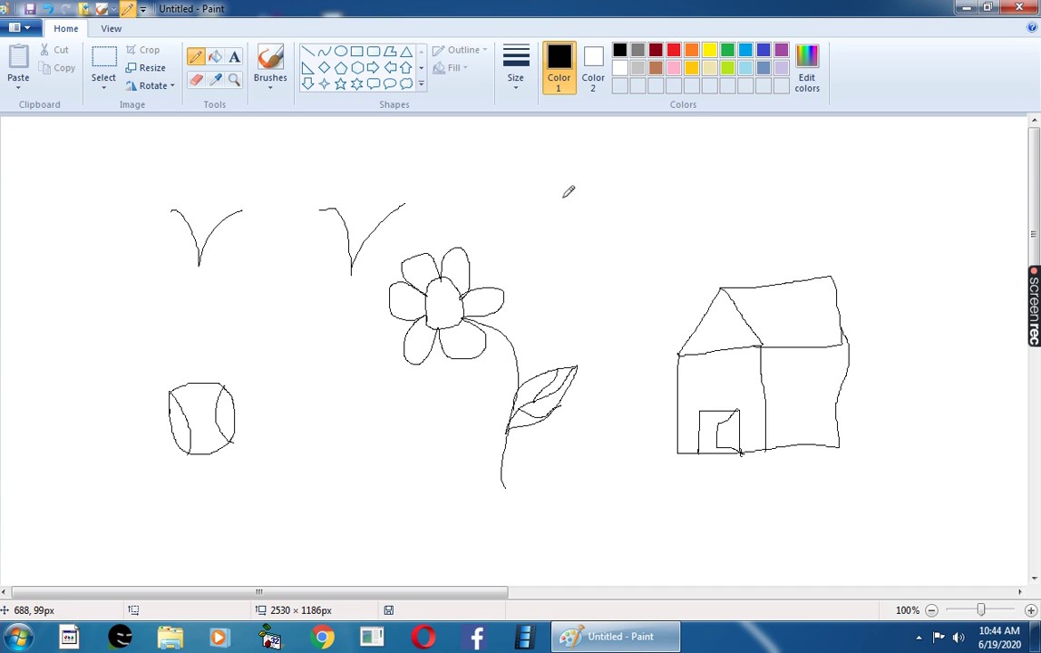
pyautogui.moveTo(575, 194)
pyautogui.mouseDown()
pyautogui.moveTo(605, 262)
pyautogui.moveTo(663, 200)
pyautogui.mouseUp()
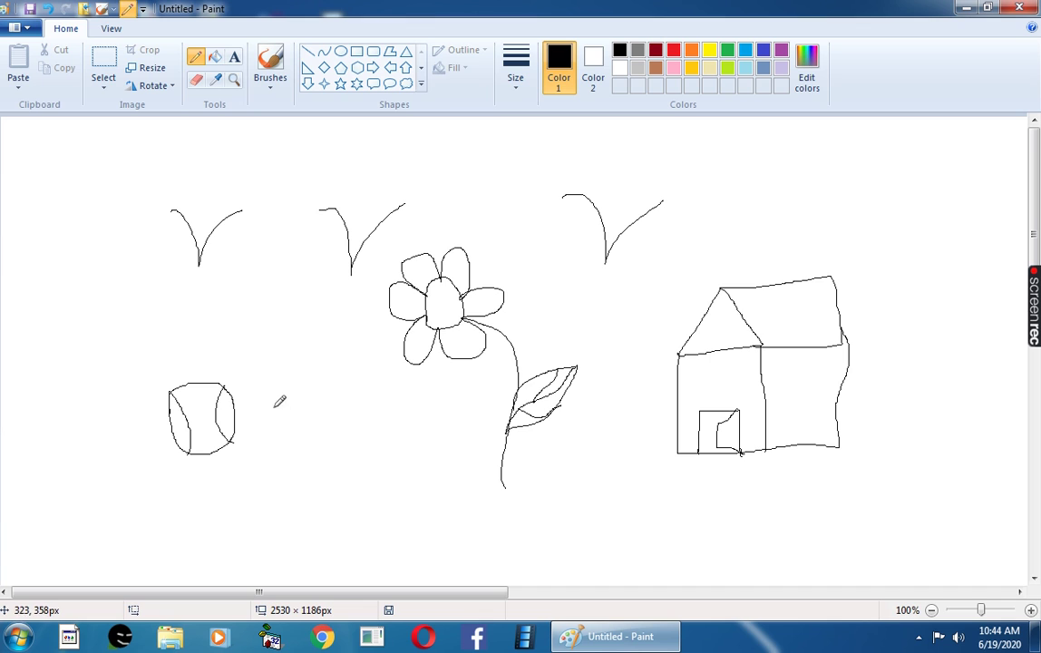
pyautogui.moveTo(220, 280)
pyautogui.mouseDown()
pyautogui.moveTo(272, 312)
pyautogui.moveTo(308, 287)
pyautogui.mouseUp()
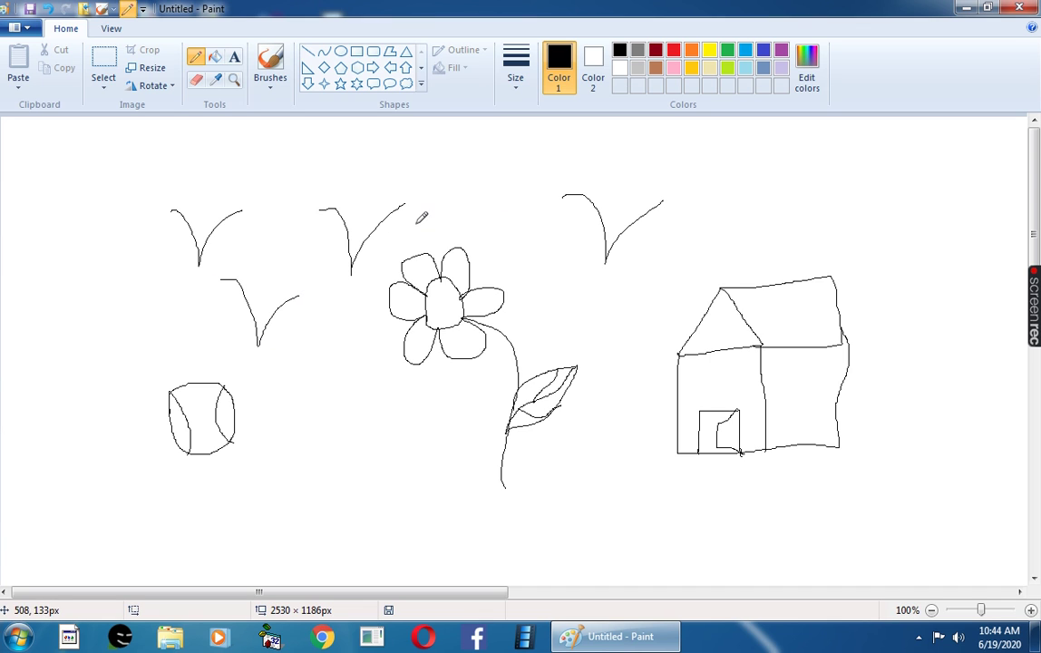
pyautogui.moveTo(48, 194)
pyautogui.mouseDown()
pyautogui.moveTo(69, 227)
pyautogui.moveTo(125, 196)
pyautogui.mouseUp()
pyautogui.moveTo(105, 290)
pyautogui.mouseDown()
pyautogui.moveTo(150, 309)
pyautogui.moveTo(186, 297)
pyautogui.mouseUp()
pyautogui.moveTo(348, 422)
pyautogui.mouseDown()
pyautogui.moveTo(368, 478)
pyautogui.moveTo(407, 432)
pyautogui.mouseUp()
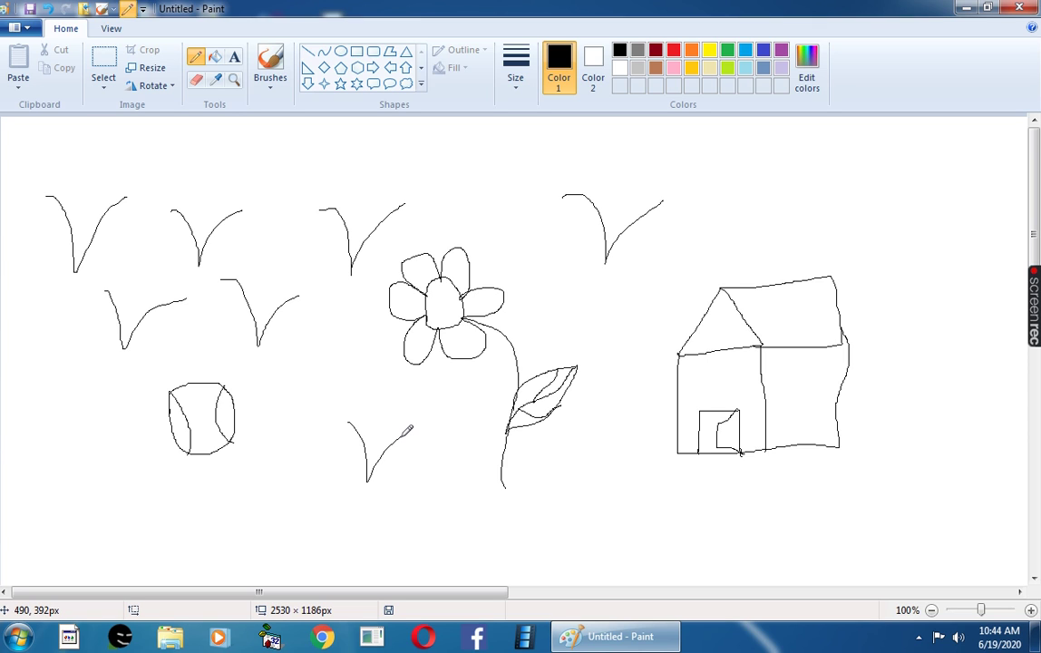